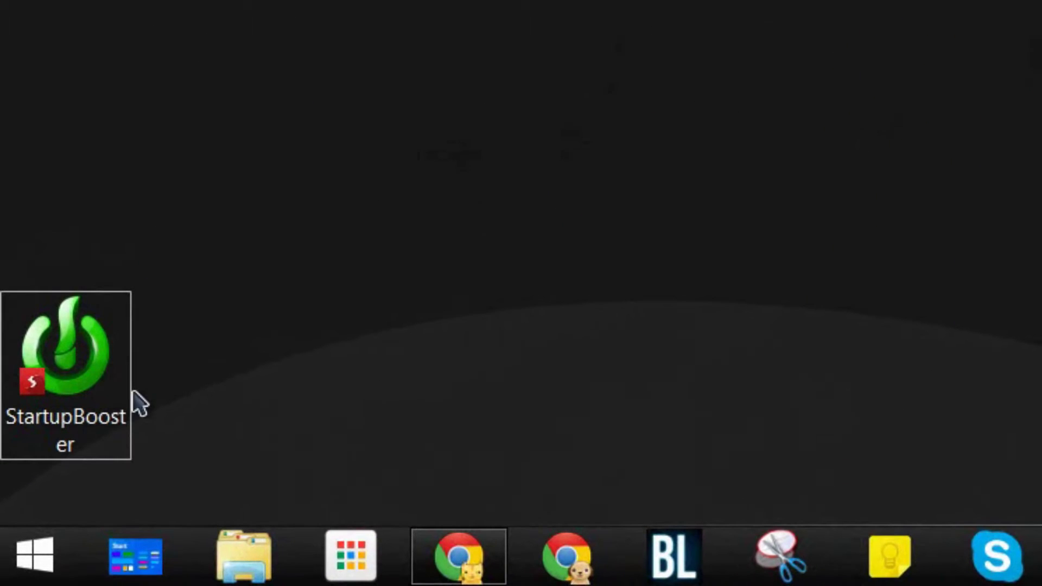
# - Bring up the Chrome product page and scroll to the Home/Startup/Services/Restore feature overview
pyautogui.moveTo(450, 545)
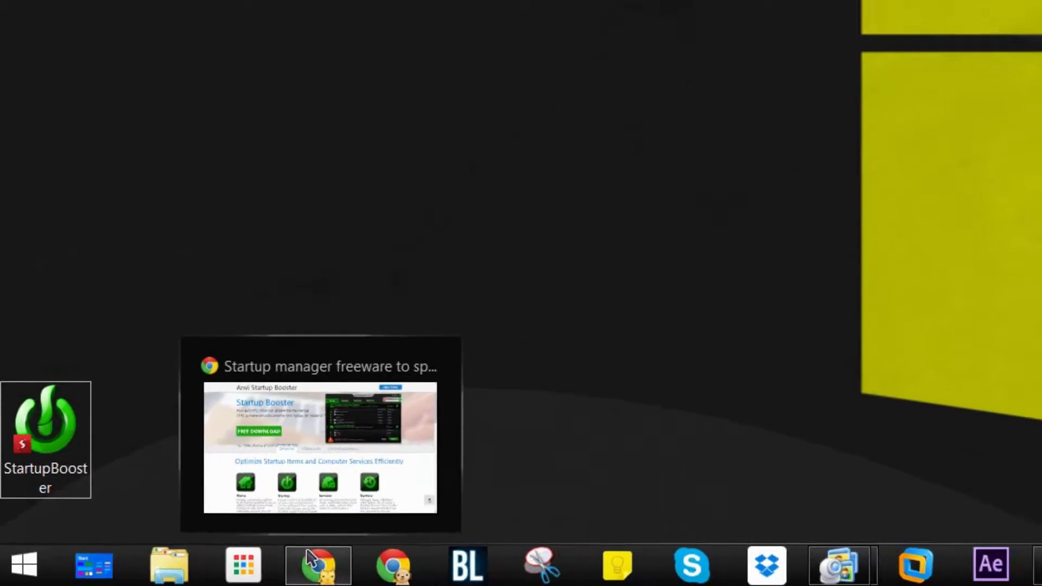
pyautogui.click(311, 559)
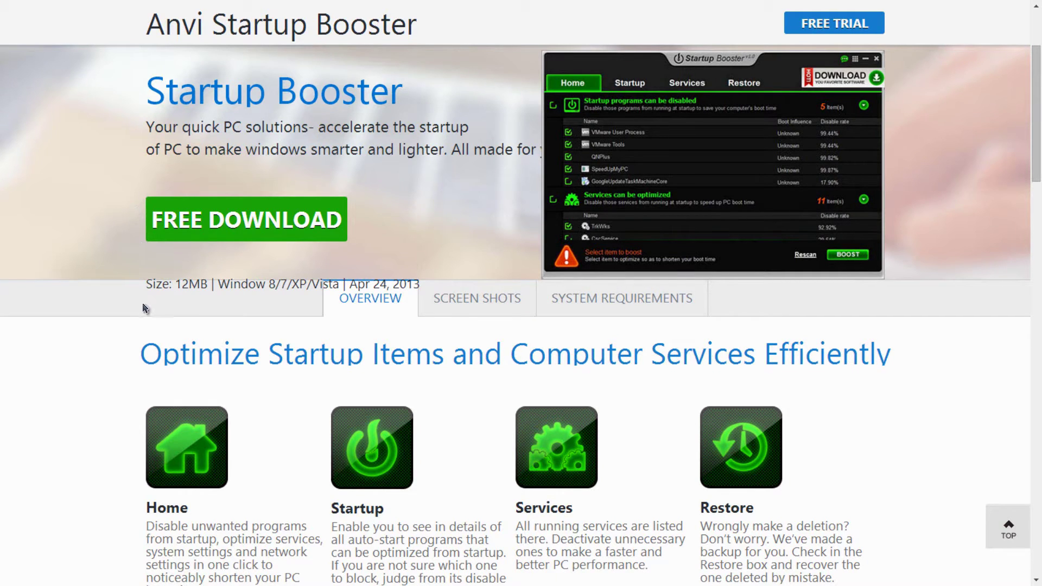
pyautogui.scroll(-3, 96, 330)
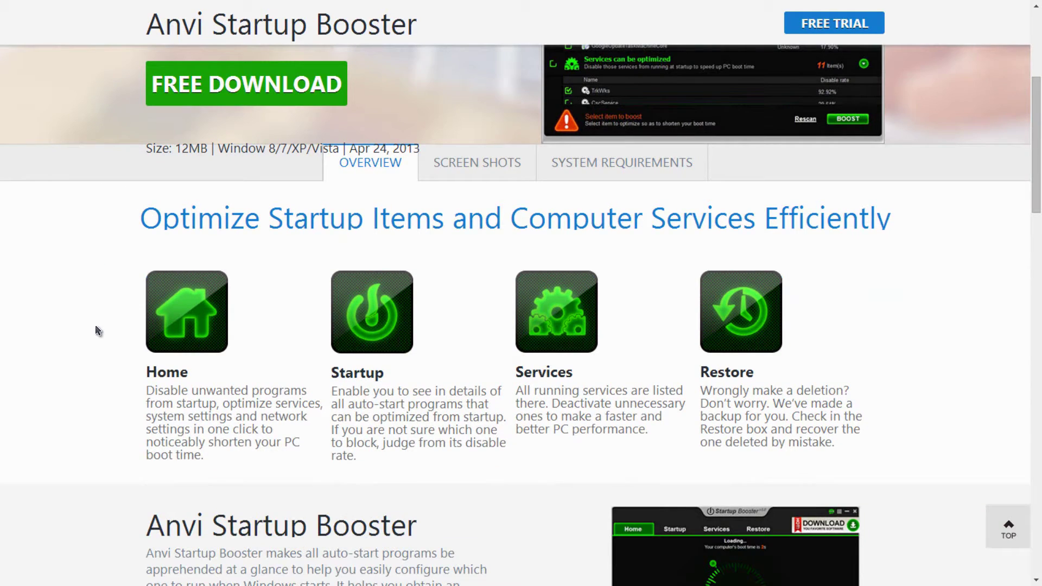
pyautogui.scroll(-2, 92, 353)
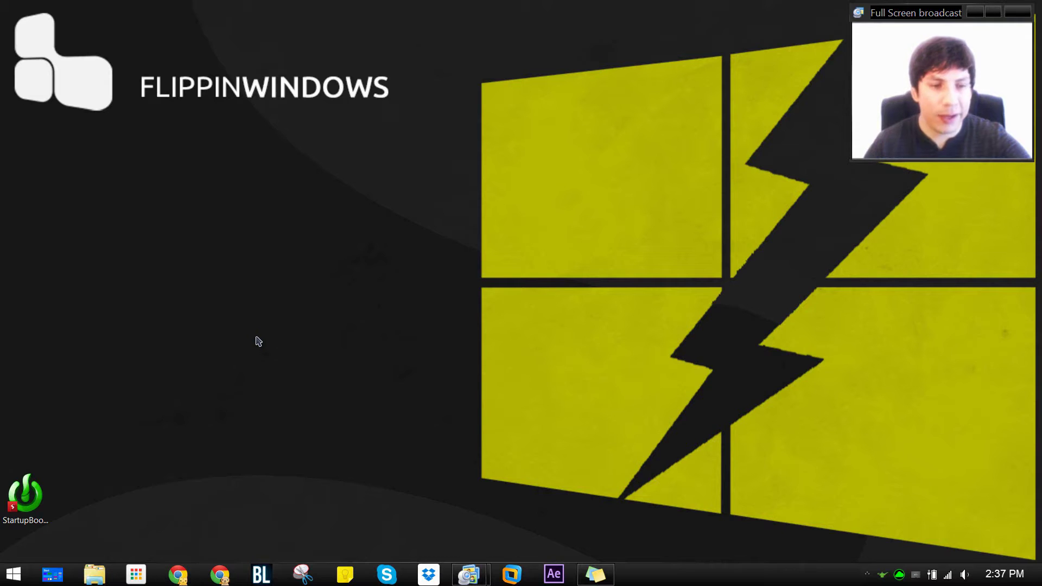
# - Launch StartupBooster from its desktop icon and expand the 26 disableable startup programs
pyautogui.doubleClick(23, 494)
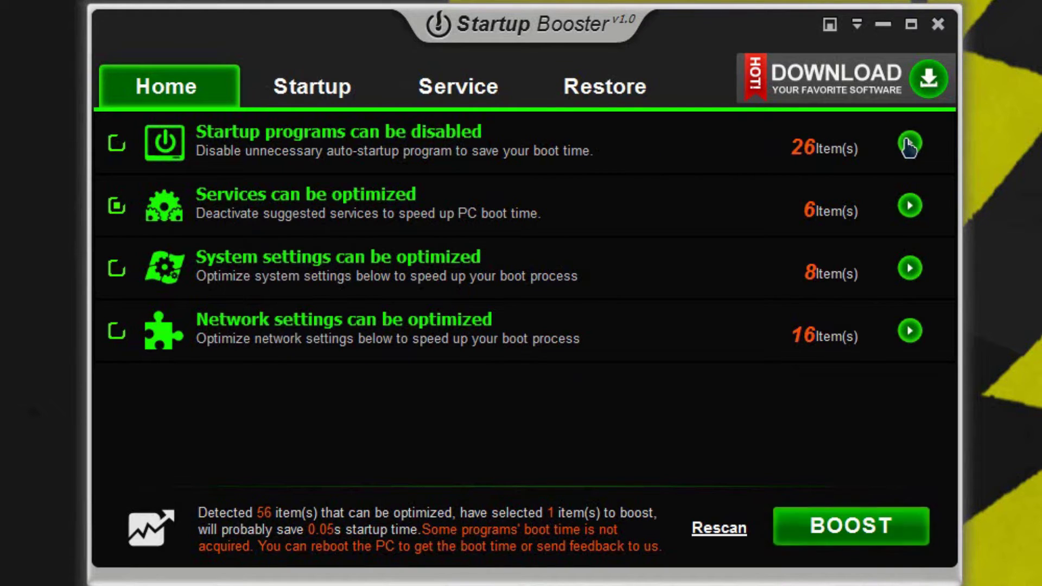
pyautogui.click(907, 145)
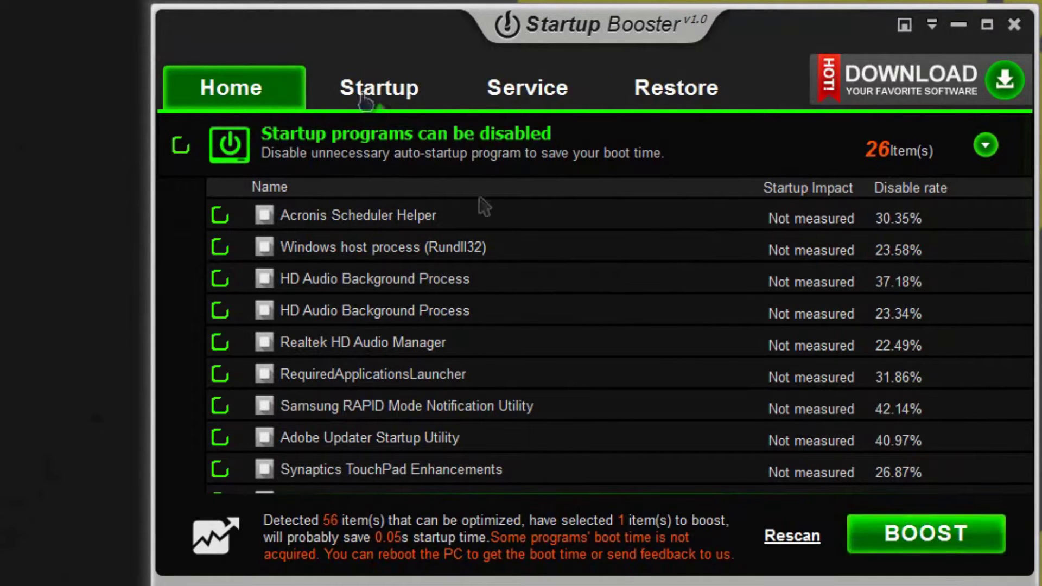
# - In the Startup list, disable both DriverMax entries, QuickTime Task and Driver Booster Updater
pyautogui.click(384, 96)
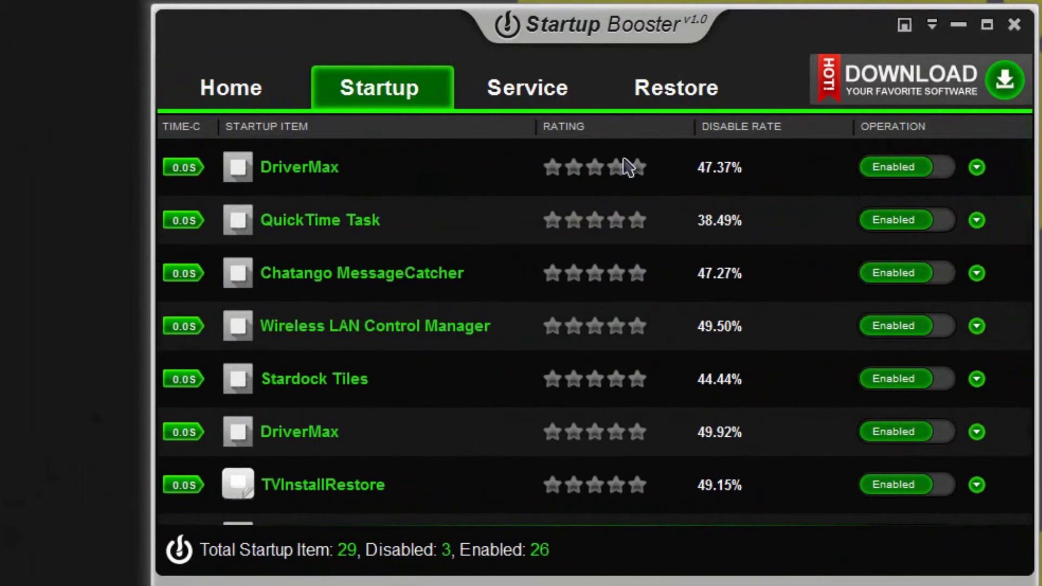
pyautogui.click(924, 176)
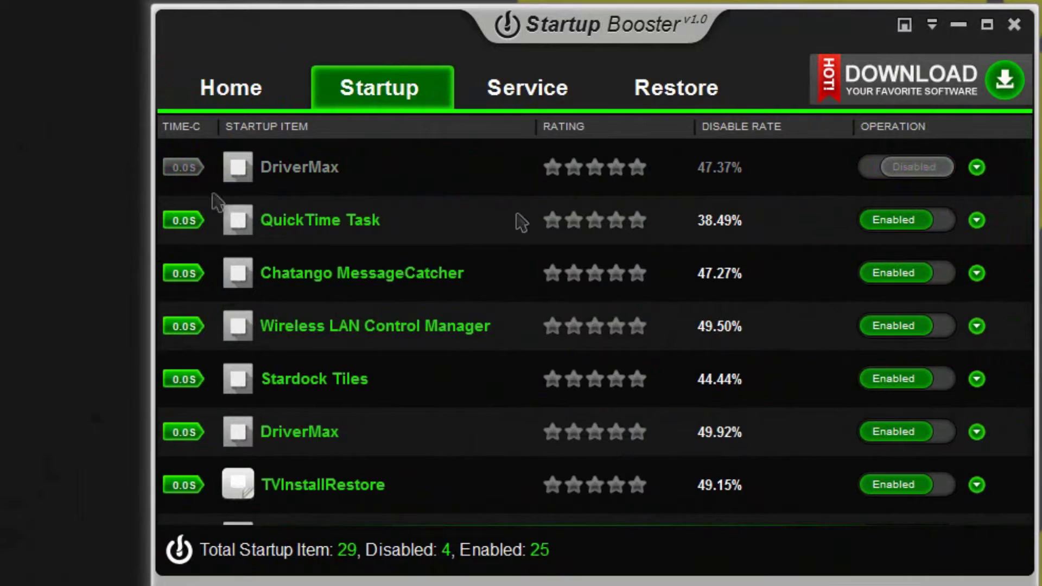
pyautogui.click(929, 223)
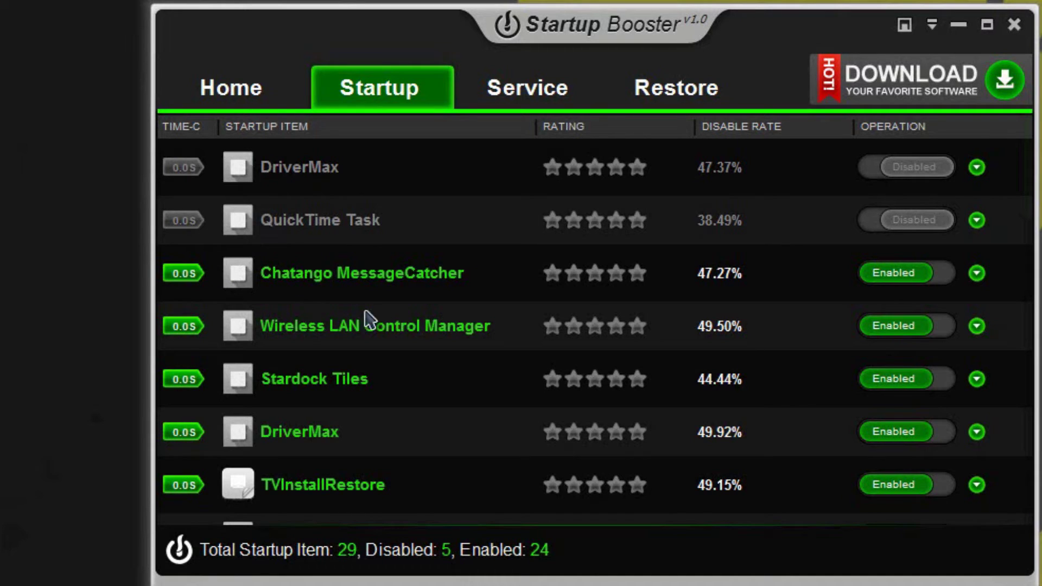
pyautogui.scroll(-3, 335, 361)
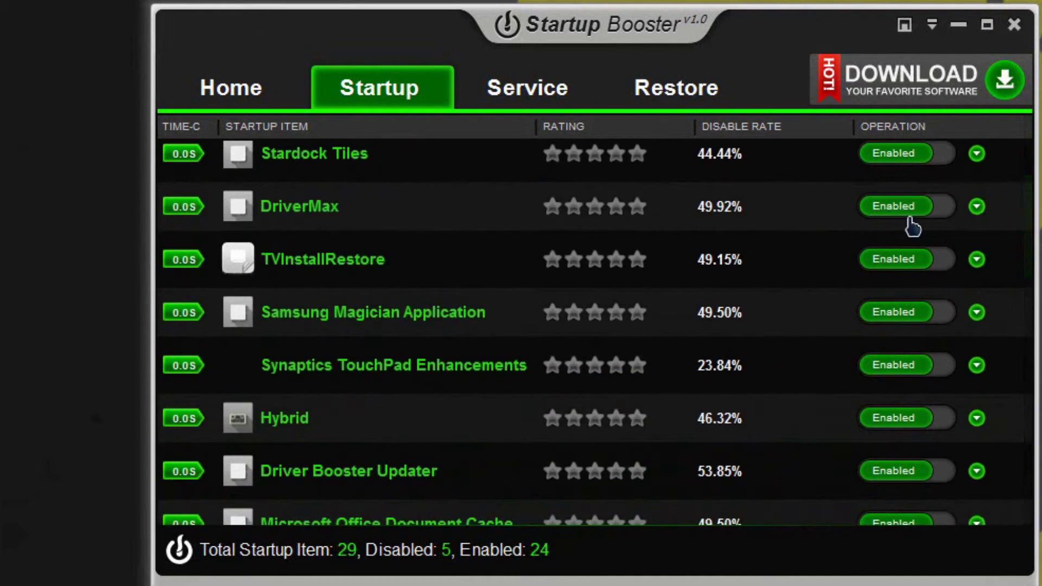
pyautogui.click(928, 220)
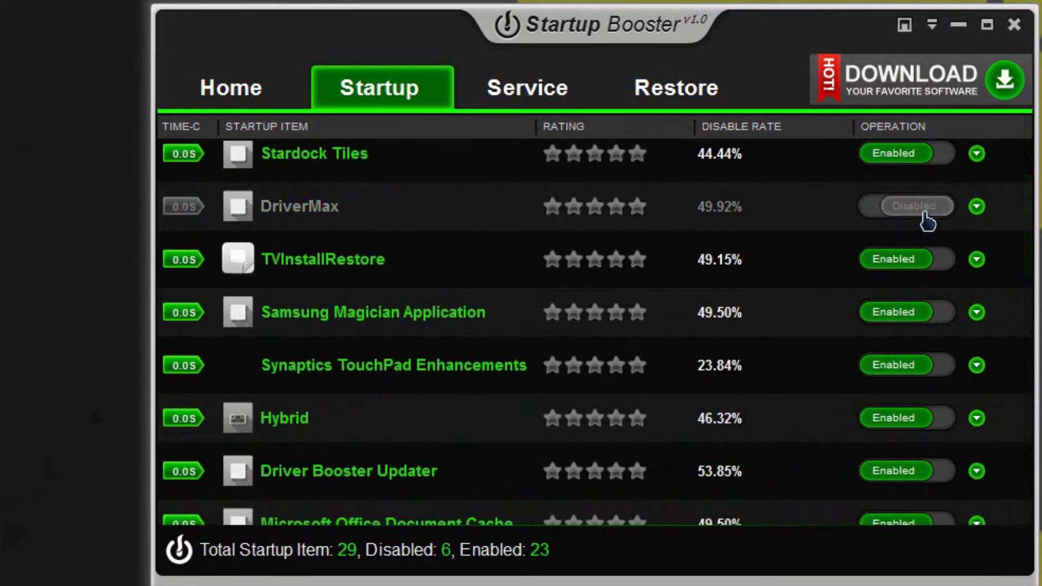
pyautogui.scroll(-3, 823, 267)
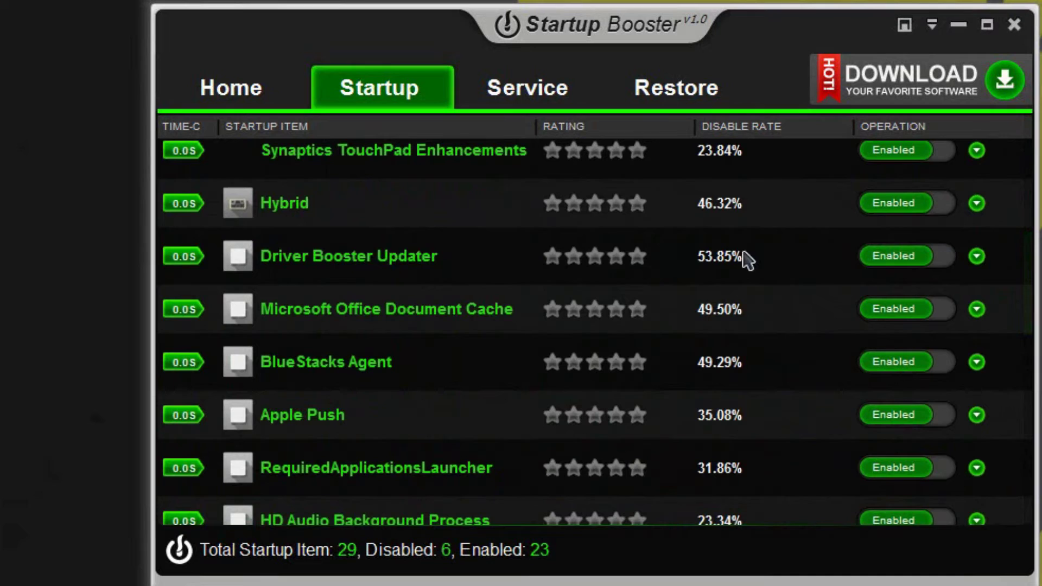
pyautogui.click(917, 256)
# - Browse the Service tab's 199 services, 144 disabled and 55 enabled, with status and disable rates
pyautogui.click(529, 105)
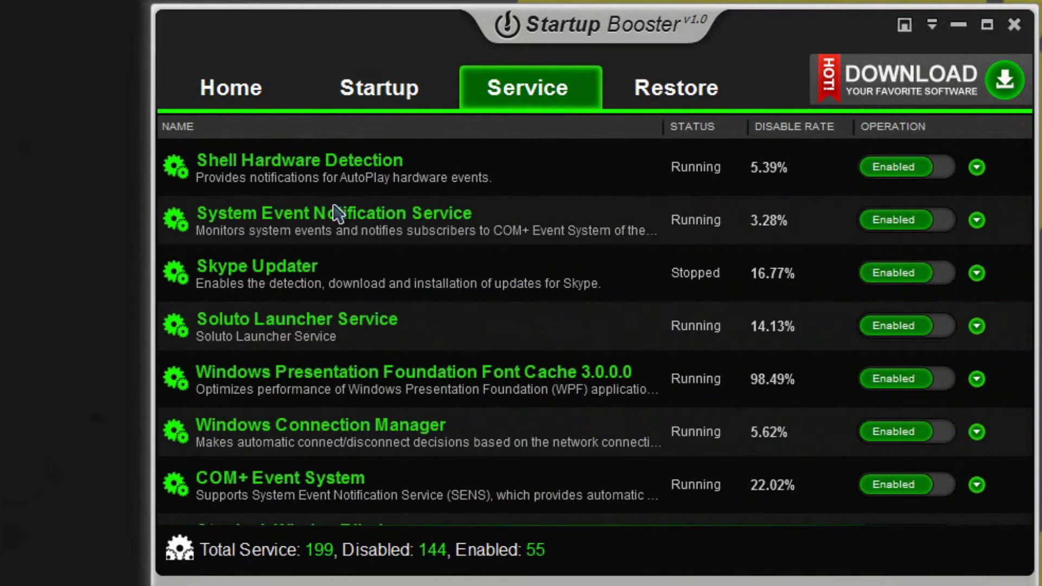
pyautogui.scroll(-2, 350, 214)
pyautogui.scroll(2, 355, 216)
pyautogui.scroll(-5, 356, 217)
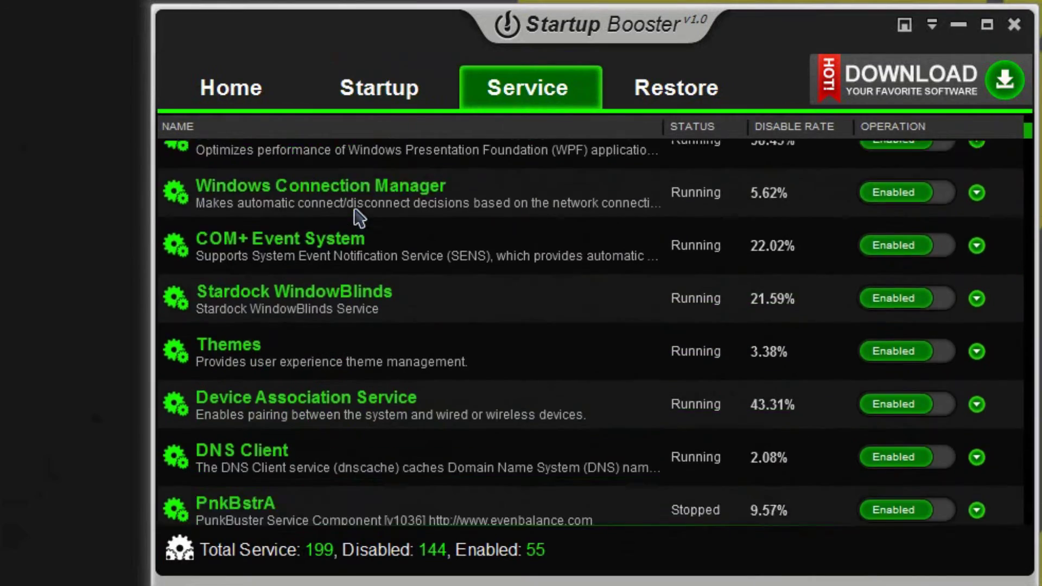
pyautogui.scroll(5, 356, 217)
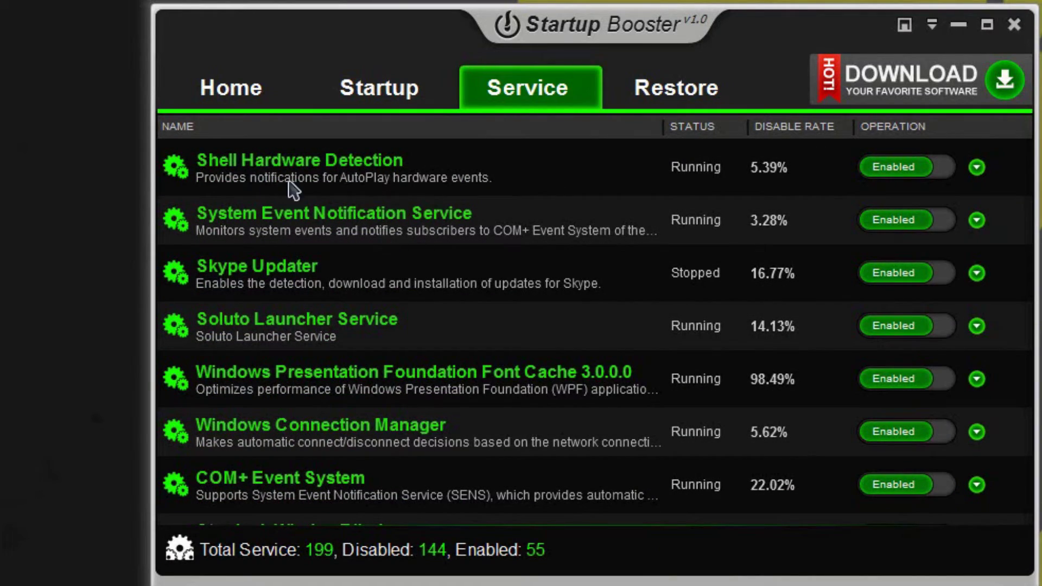
pyautogui.scroll(-1, 523, 215)
pyautogui.scroll(-20, 523, 214)
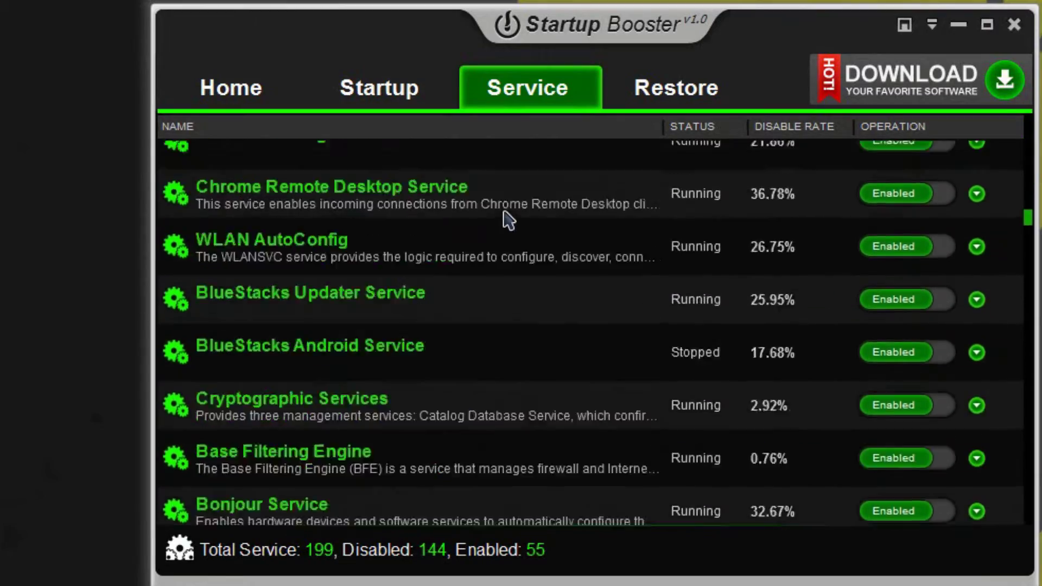
pyautogui.scroll(-10, 502, 225)
pyautogui.scroll(5, 469, 298)
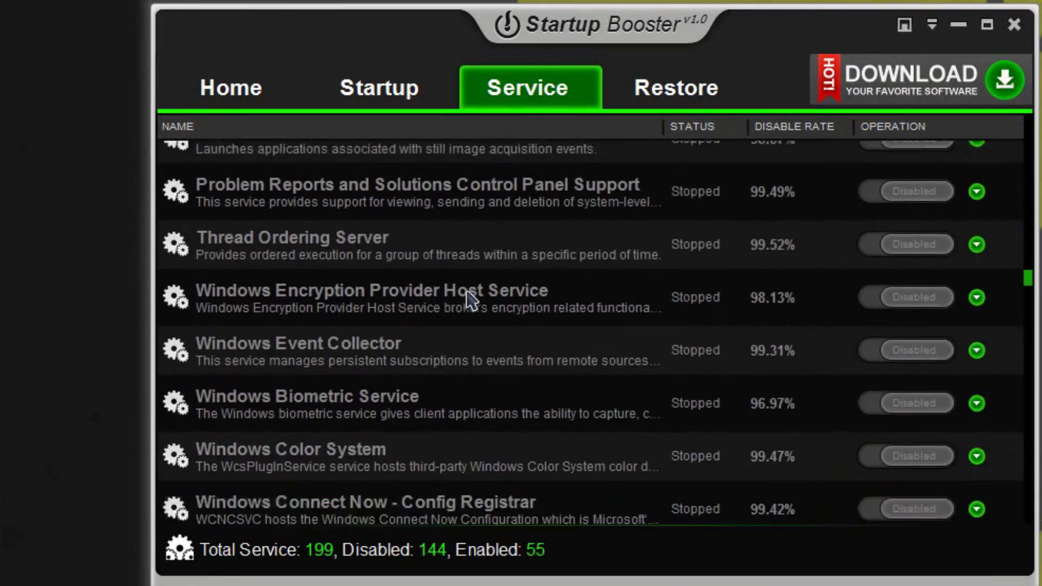
pyautogui.scroll(10, 467, 353)
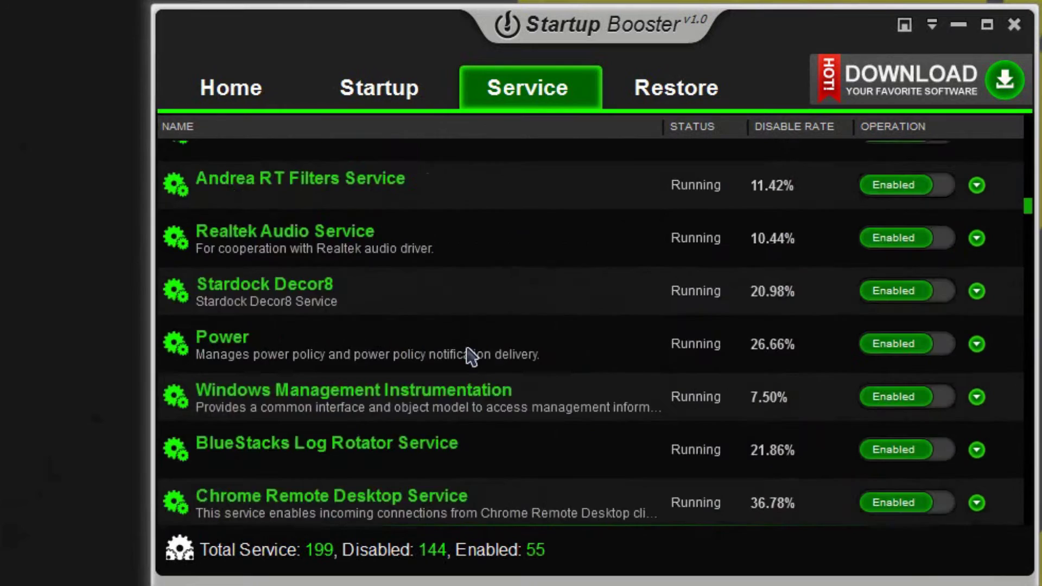
pyautogui.scroll(1, 412, 266)
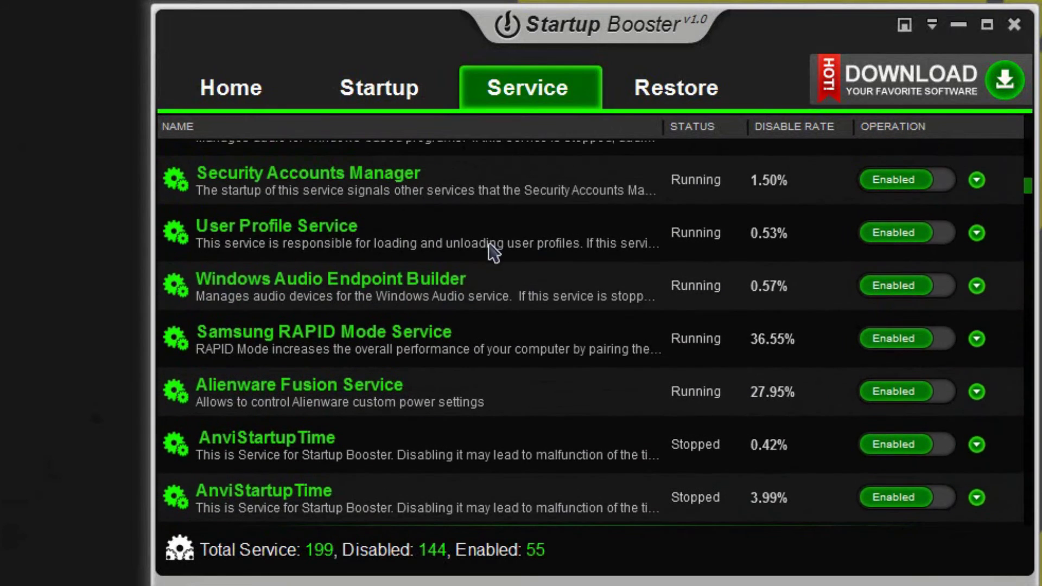
# - Review the 7 restorable startup programs, maximize the window, and return to the Startup list
pyautogui.click(664, 98)
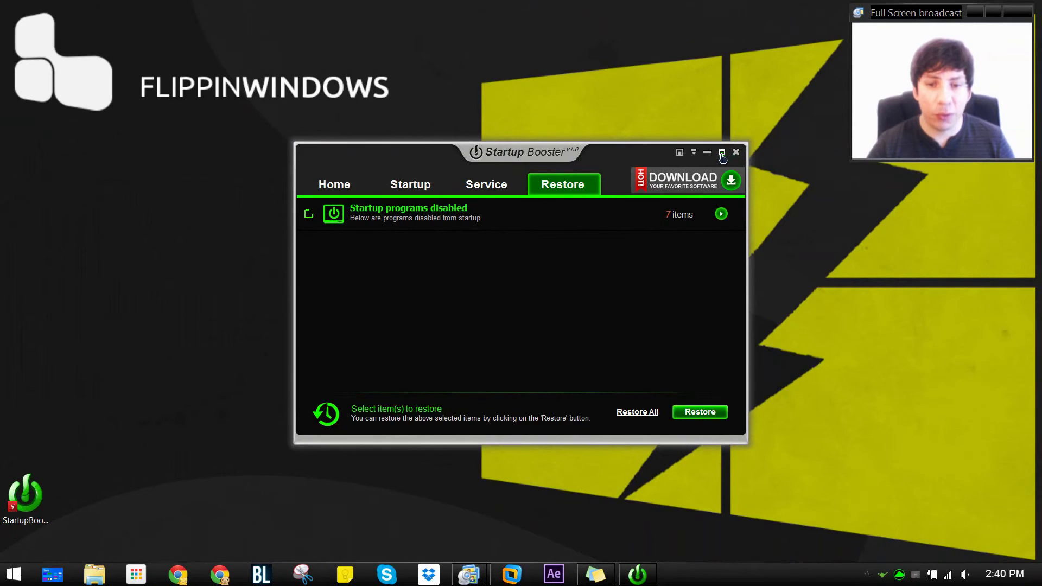
pyautogui.click(721, 153)
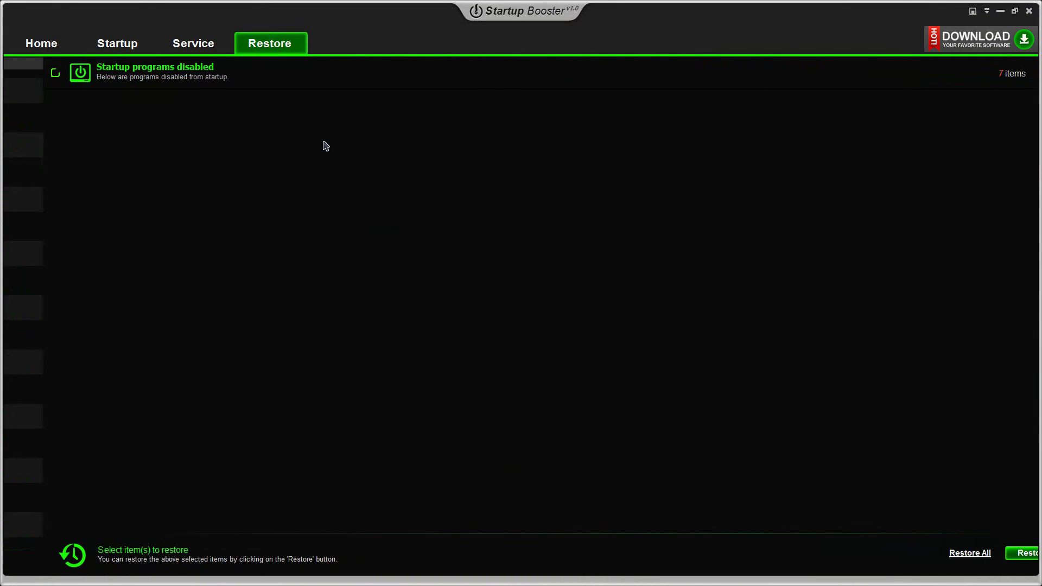
pyautogui.click(182, 48)
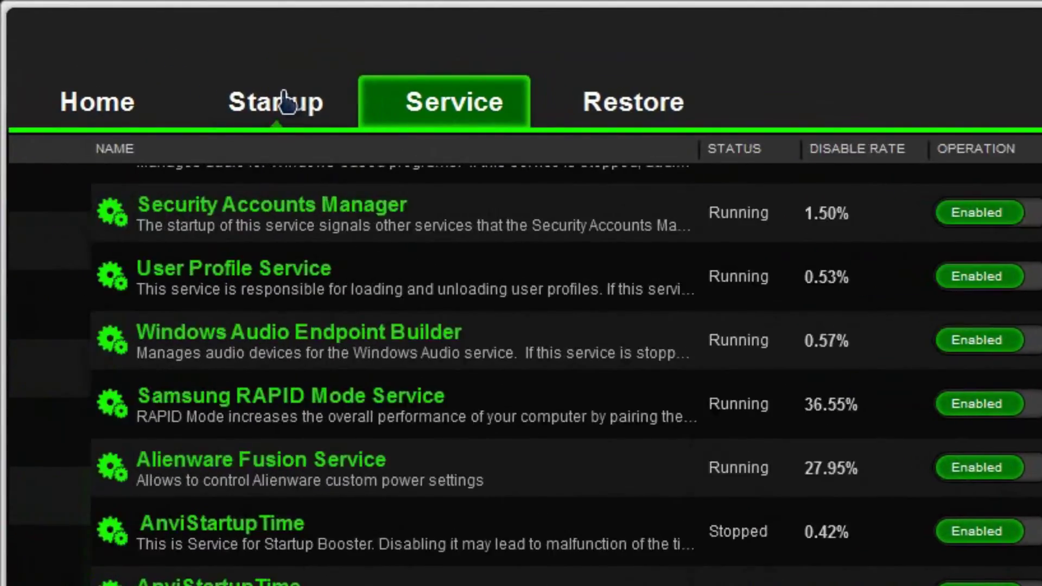
pyautogui.click(284, 102)
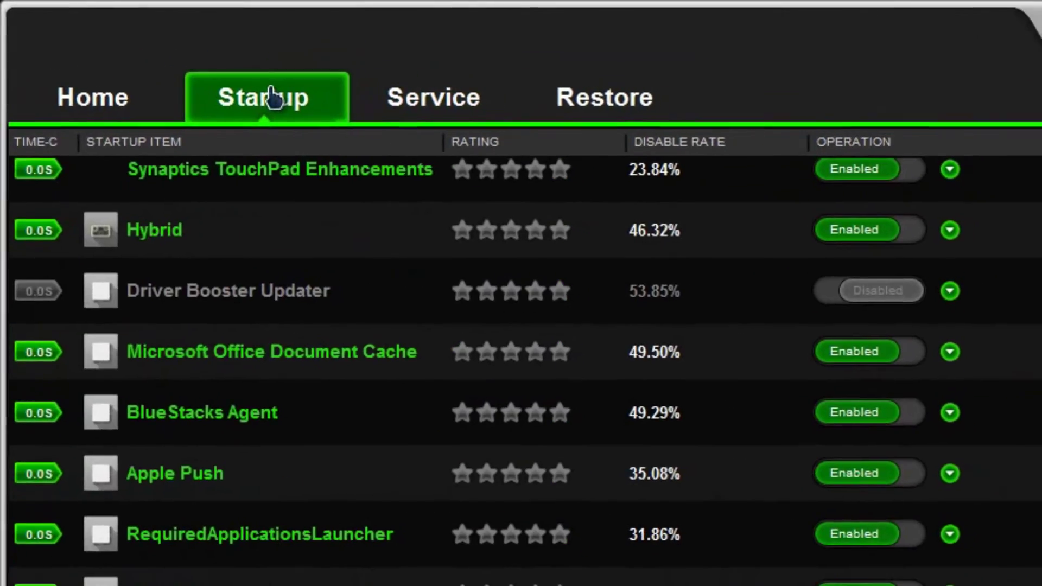
# - On the Home overview, tick Windows Update under 'Services can be optimized'
pyautogui.click(122, 105)
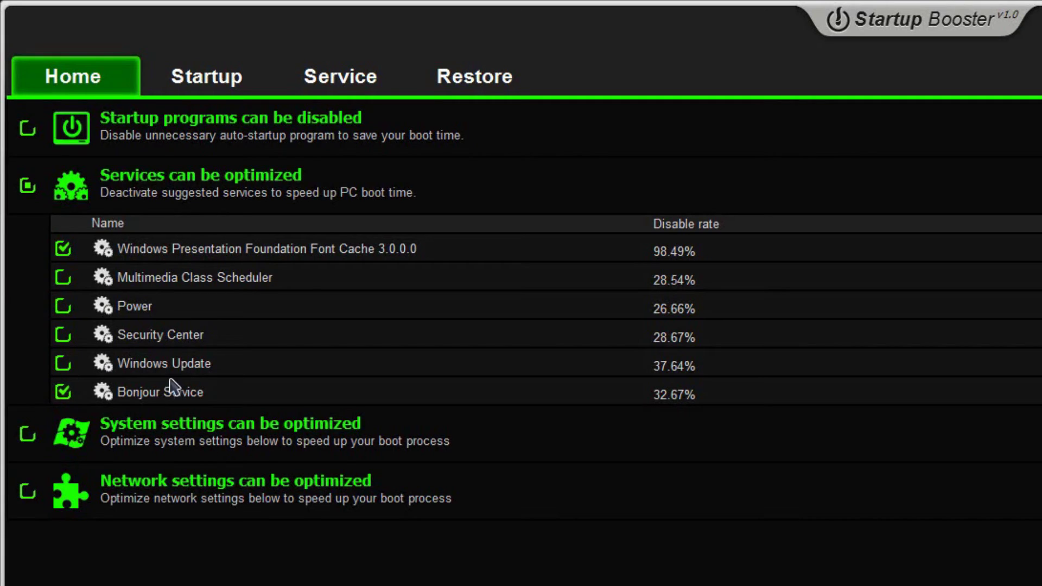
pyautogui.click(62, 364)
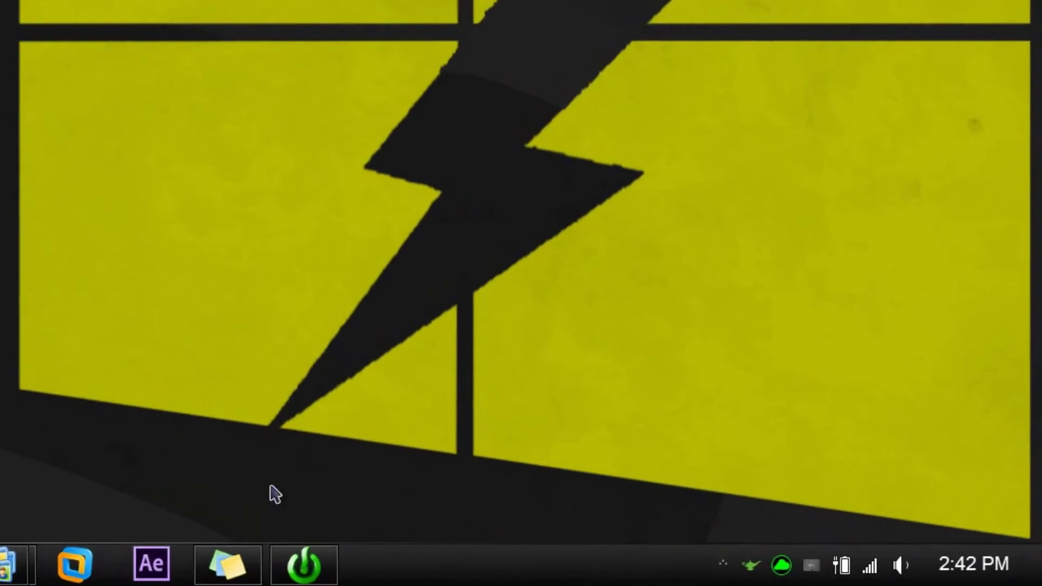
# - Open Task Manager's Startup tab and select the O&O Defrag TrayIcon entry
pyautogui.rightClick(420, 566)
pyautogui.click(530, 504)
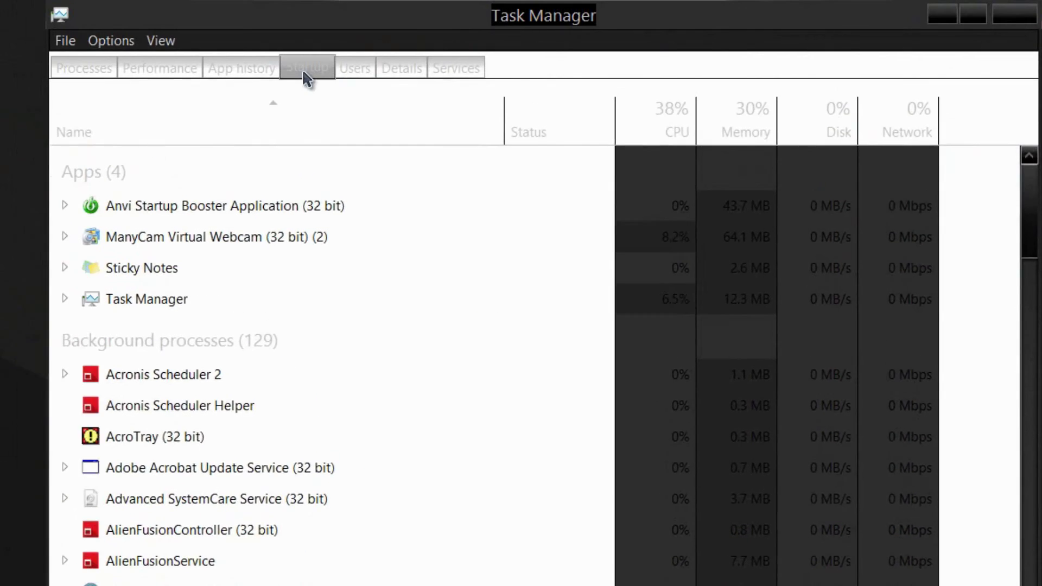
pyautogui.click(301, 70)
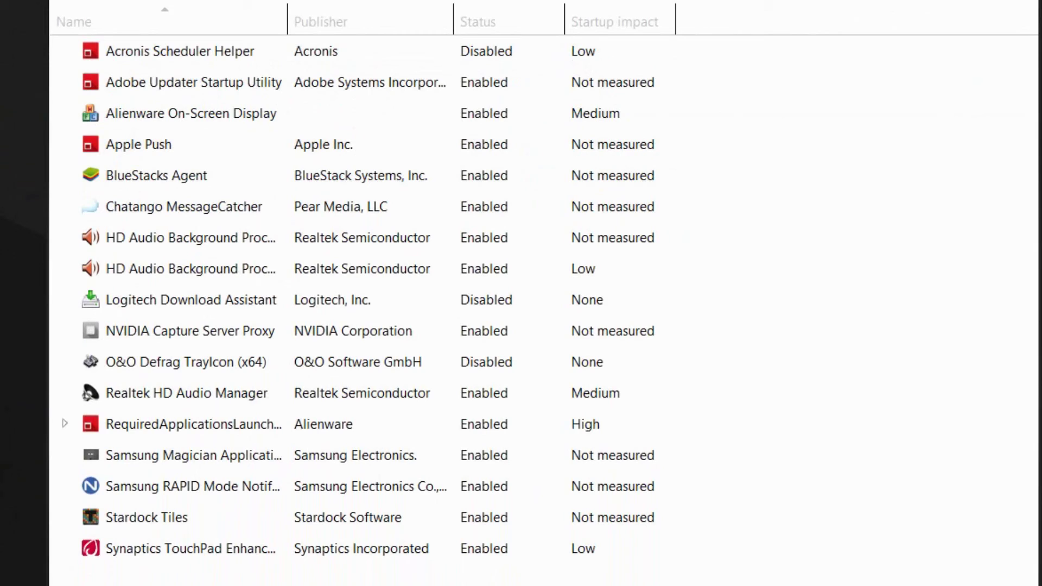
pyautogui.click(390, 373)
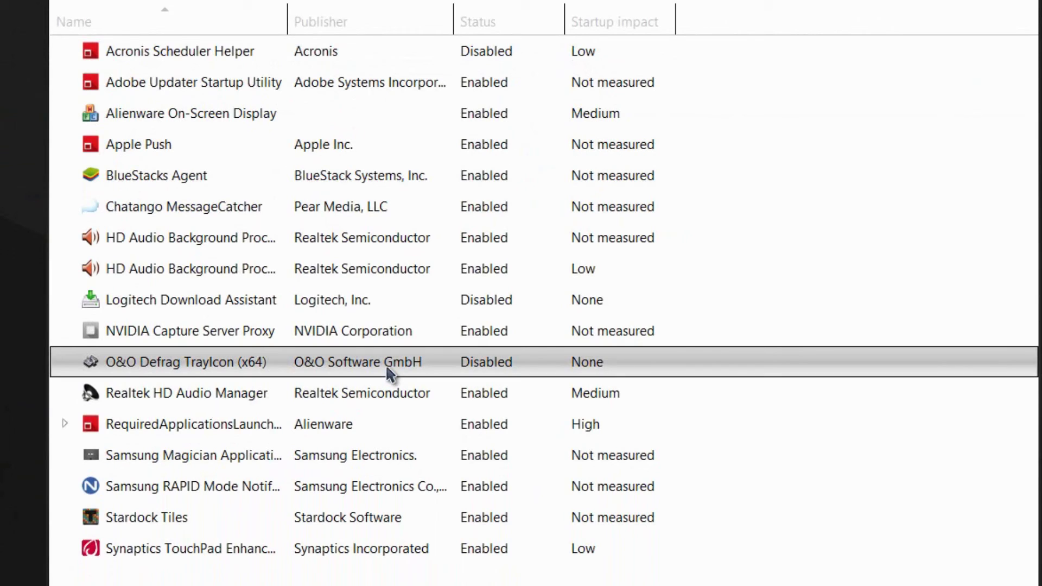